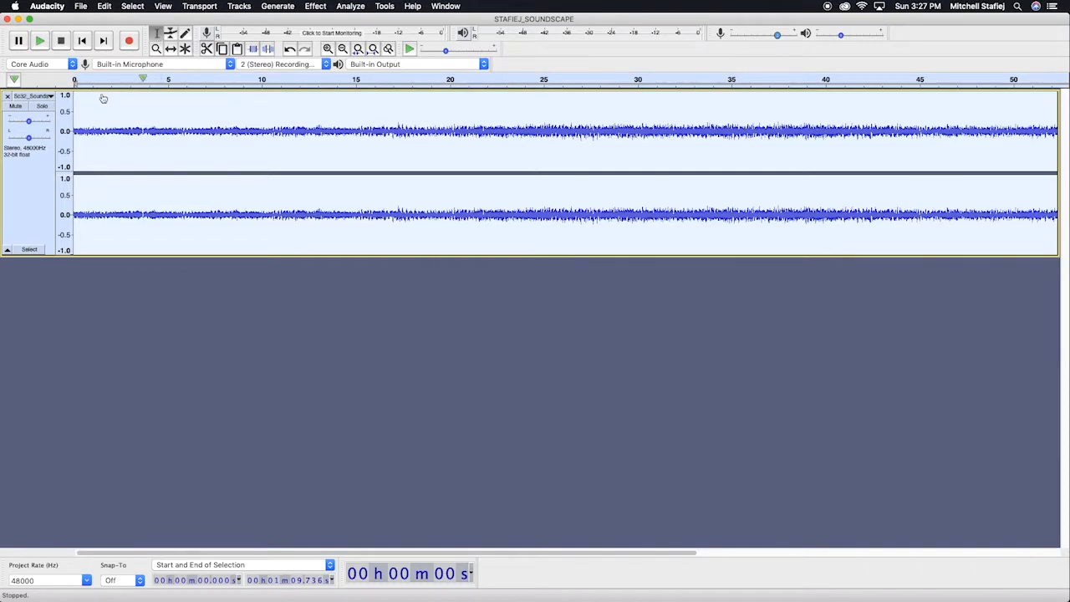
- With the Envelope tool, add a control point at about 1 s and boost the track's volume above full level
mouse_move(36, 122)
key(F2)
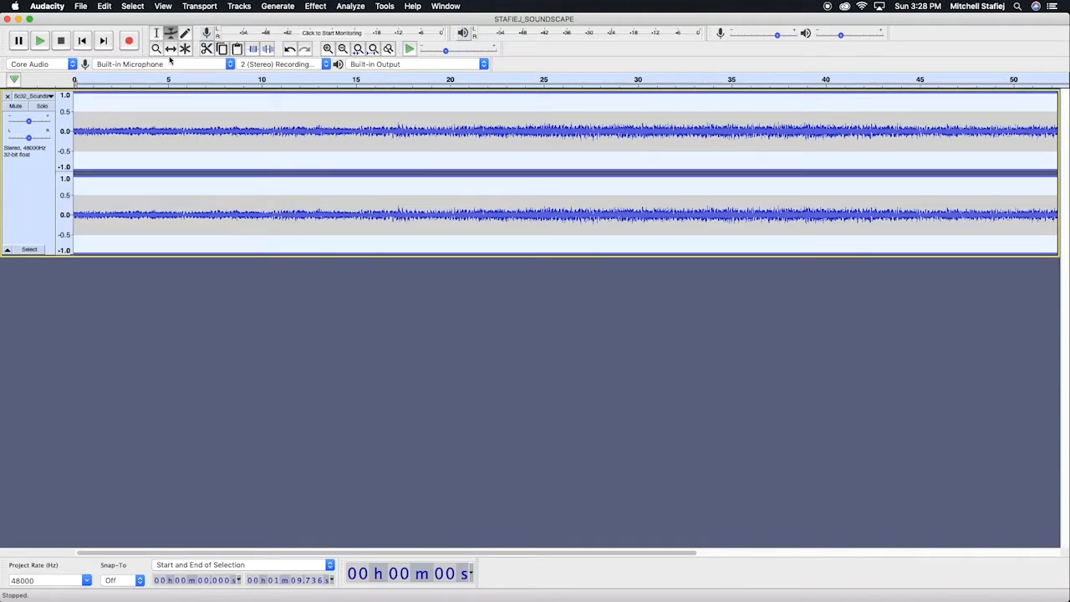
drag(87, 131, 88, 150)
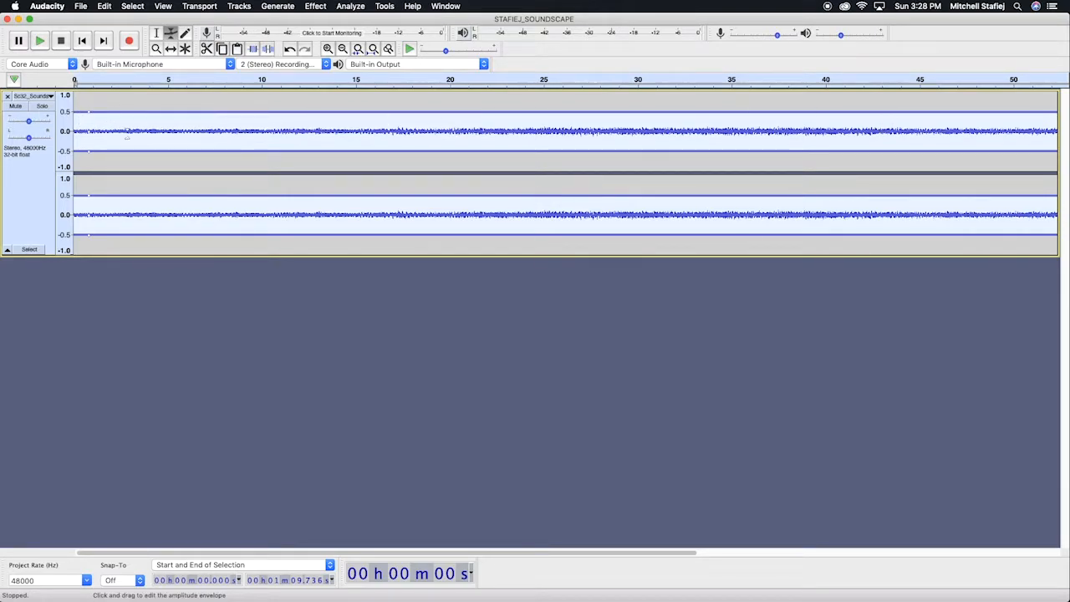
drag(89, 130, 93, 153)
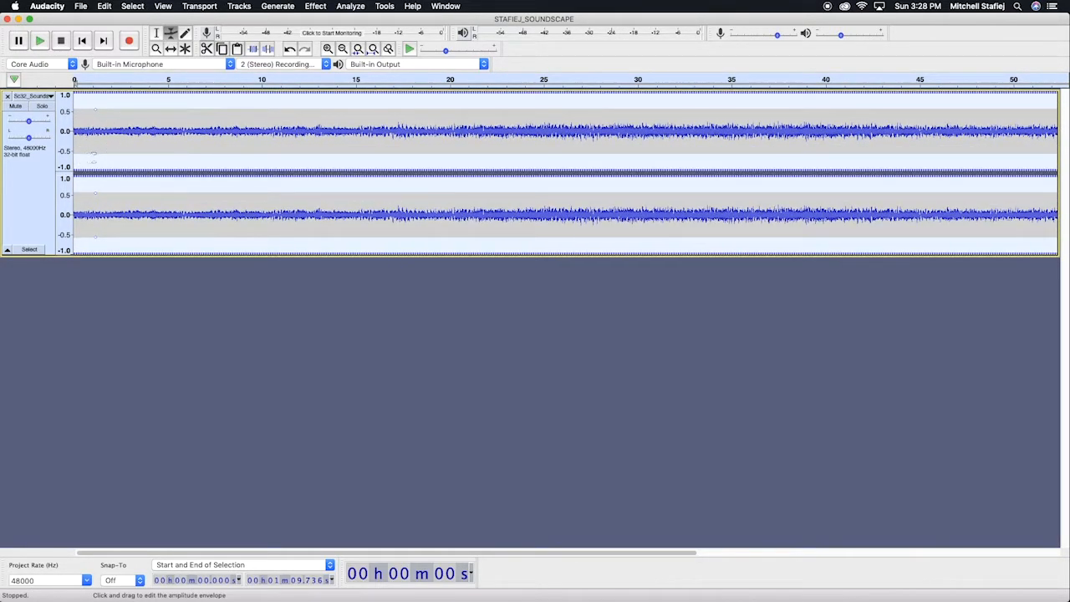
mouse_move(94, 151)
mouse_down()
mouse_move(96, 137)
mouse_move(98, 177)
mouse_move(95, 126)
mouse_move(95, 155)
mouse_move(117, 138)
mouse_move(145, 150)
mouse_move(148, 129)
mouse_move(148, 143)
mouse_move(96, 138)
mouse_move(97, 163)
mouse_up()
- Shape the track's envelope to dip at about 13 s, rise at about 18 s and dip again at about 23 s
drag(253, 135, 254, 135)
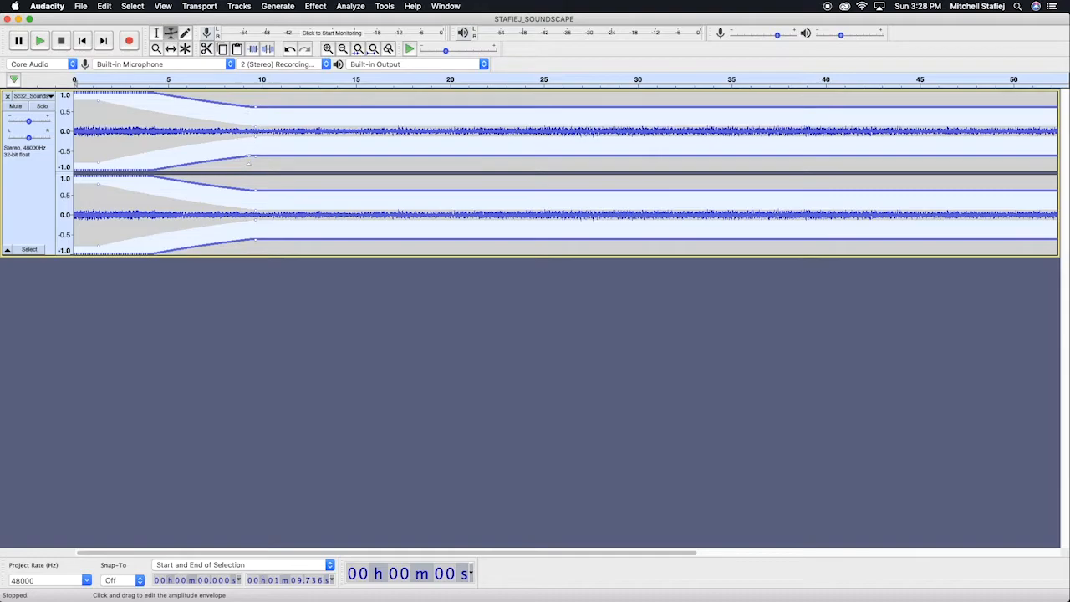
drag(254, 156, 406, 101)
click(405, 118)
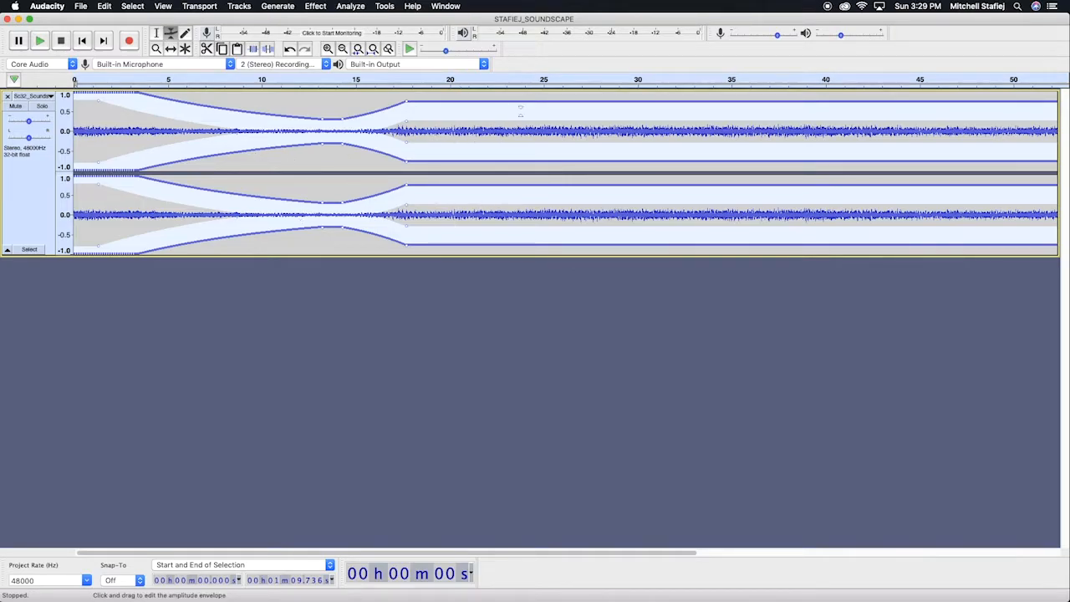
click(506, 151)
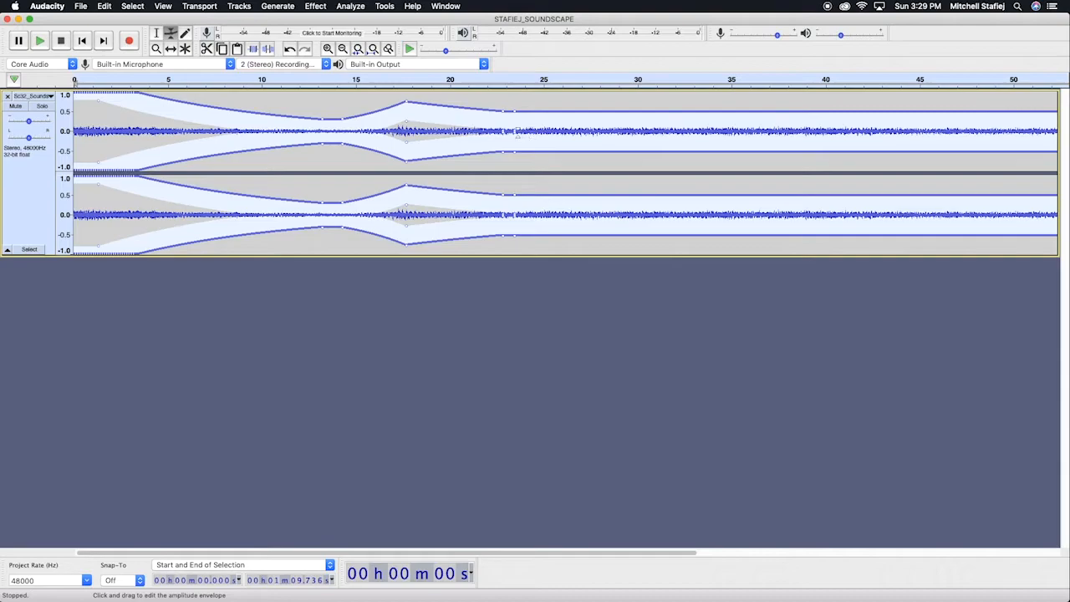
mouse_move(508, 131)
mouse_down()
mouse_move(492, 125)
mouse_move(521, 131)
mouse_move(532, 151)
mouse_move(503, 131)
mouse_move(503, 172)
mouse_move(501, 108)
mouse_move(504, 157)
mouse_move(504, 139)
mouse_up()
click(477, 122)
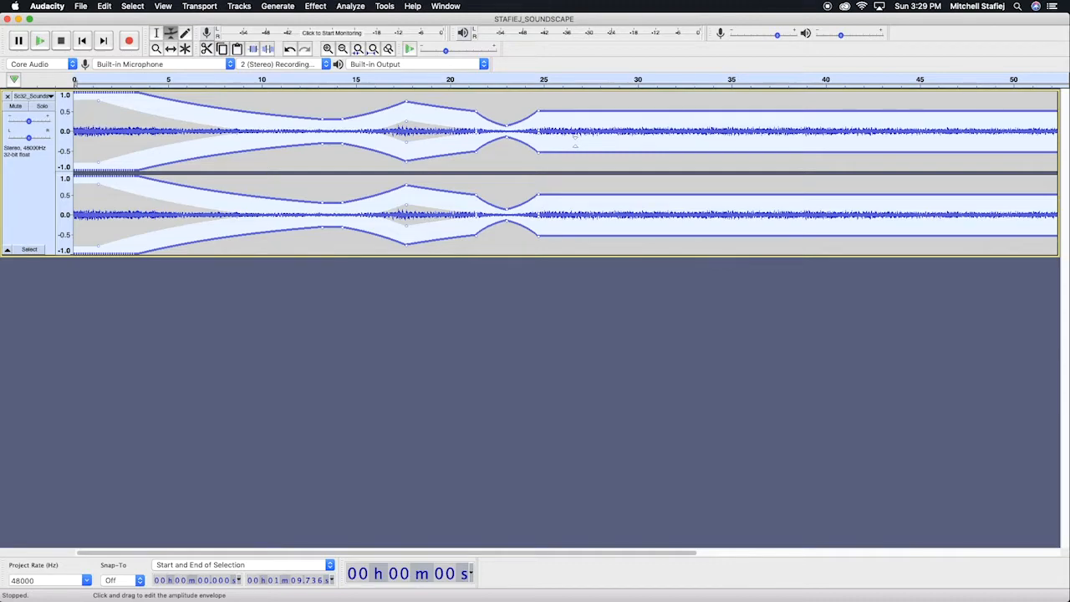
- Remove all the envelope changes from the track to restore its flat volume
drag(505, 125, 506, 276)
drag(474, 110, 502, 276)
drag(405, 101, 405, 275)
drag(330, 119, 343, 114)
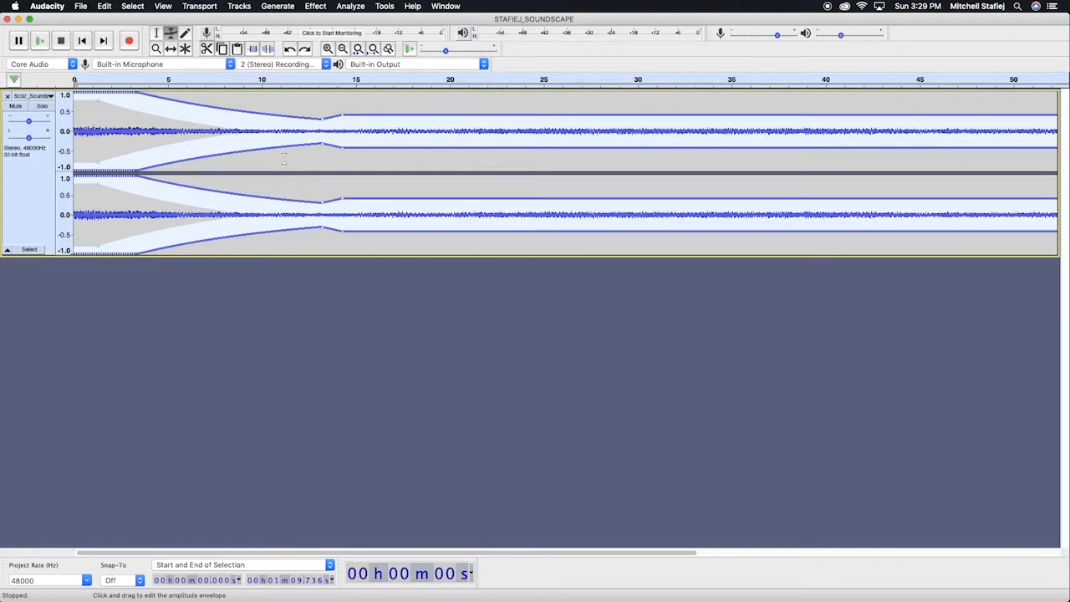
drag(284, 157, 283, 159)
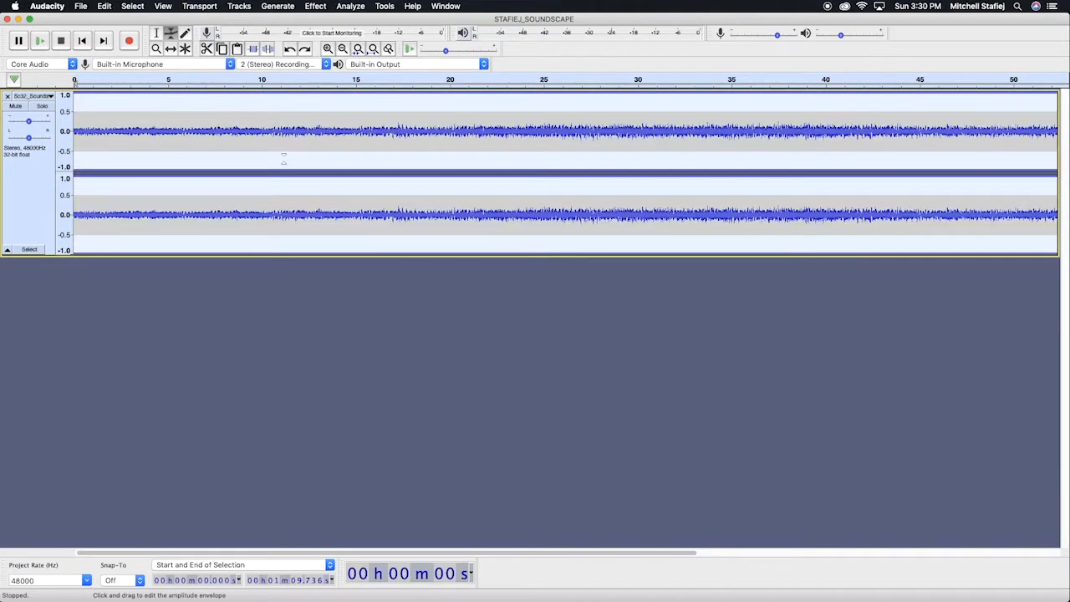
- Duplicate the whole stereo track, keeping the Envelope tool active
click(154, 33)
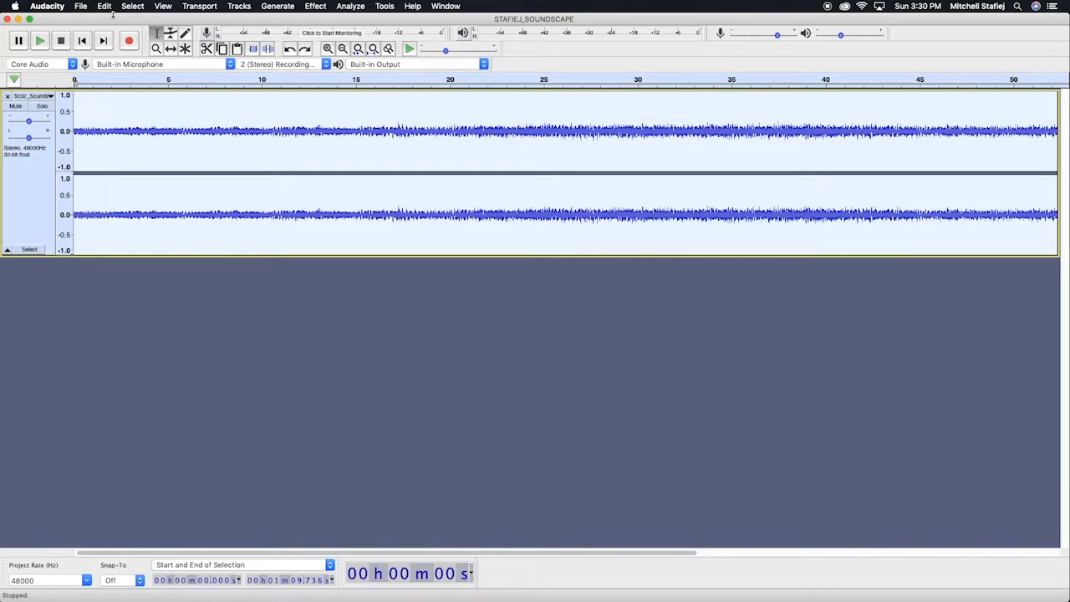
click(171, 34)
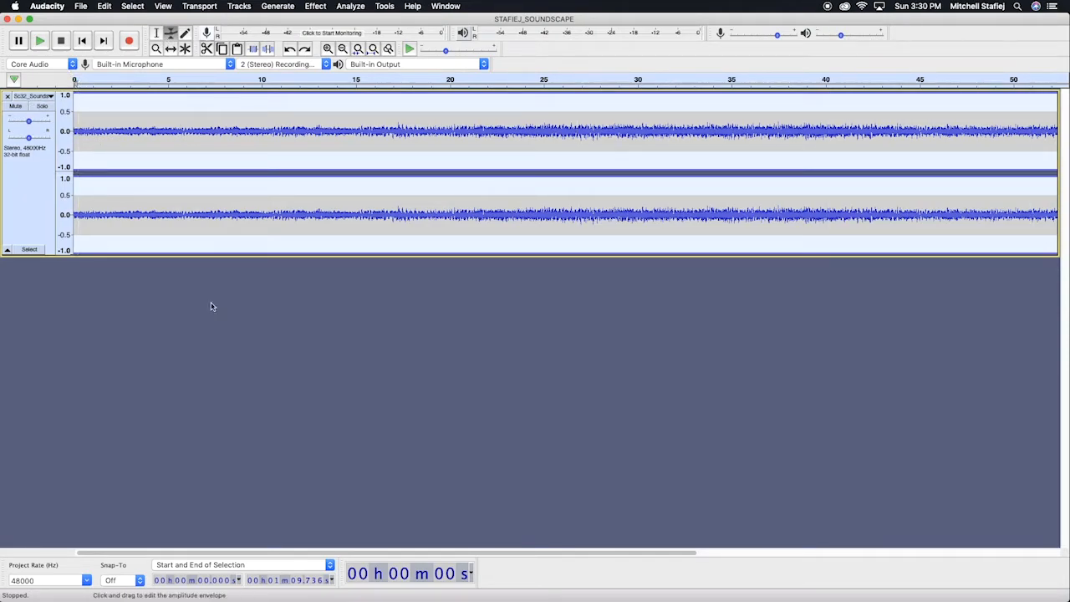
click(105, 6)
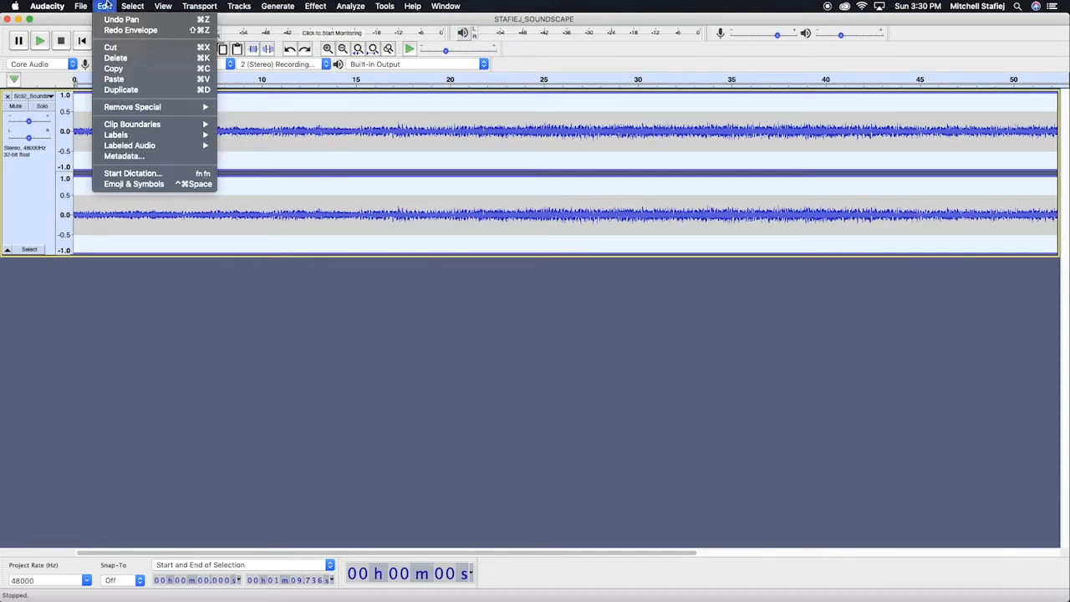
click(6, 187)
click(105, 6)
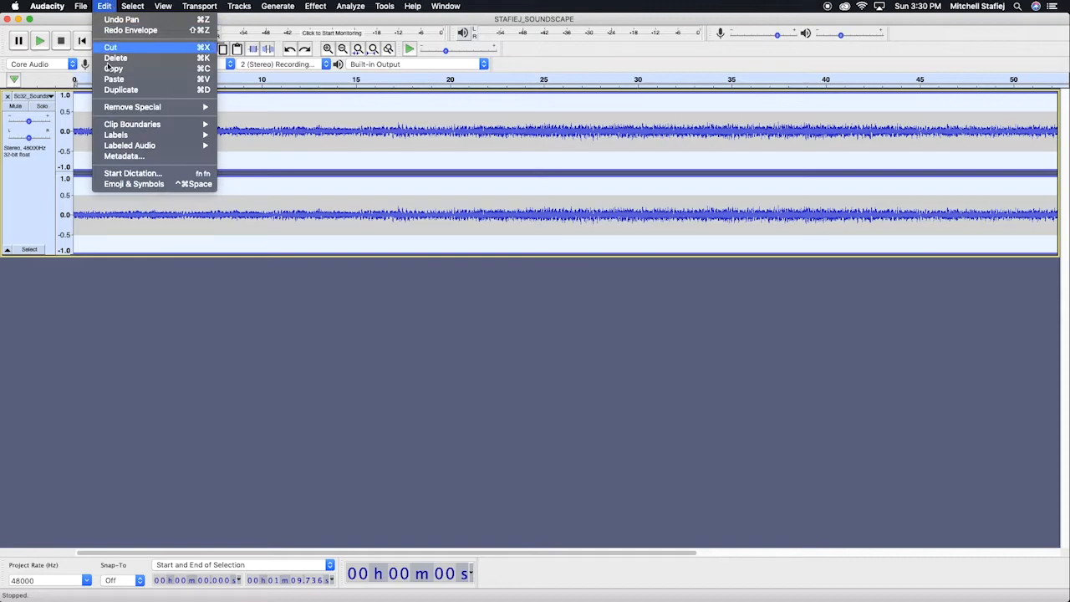
click(111, 89)
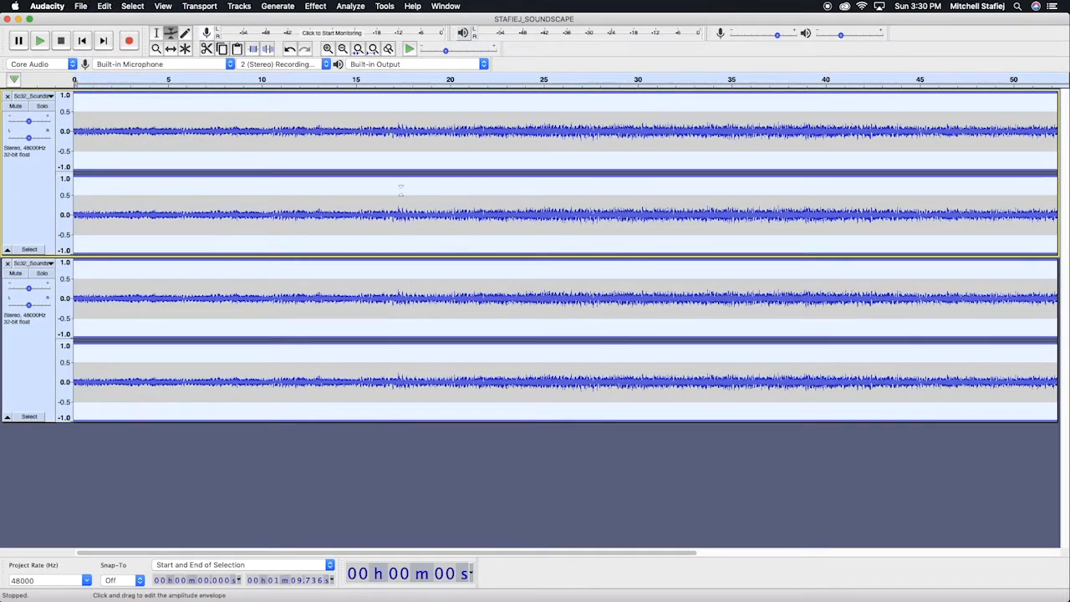
- Try panning only the upper track 100% left and return it to center
click(39, 174)
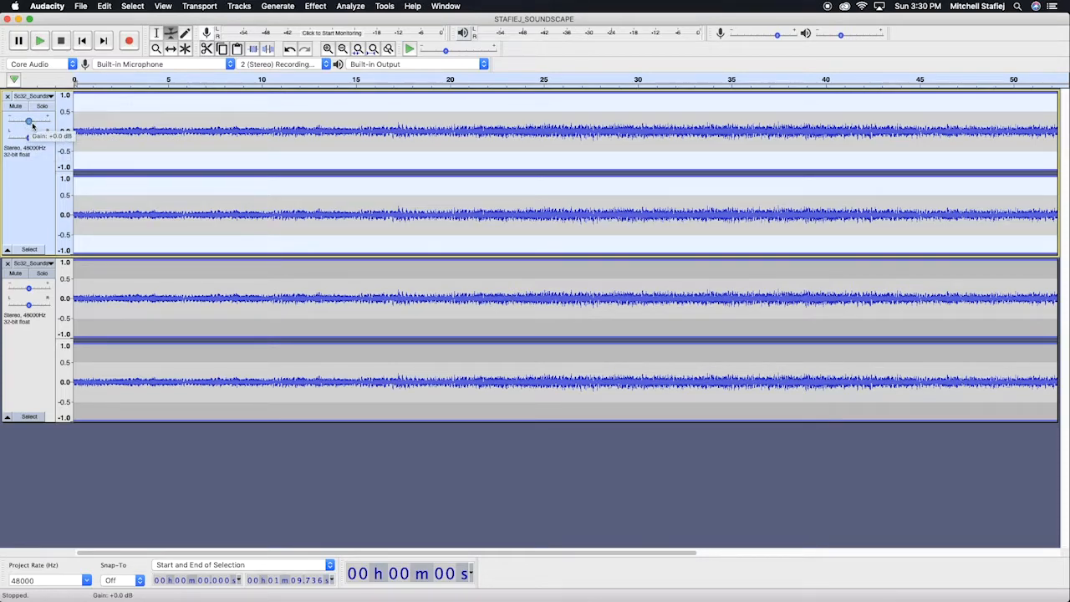
drag(28, 137, 7, 137)
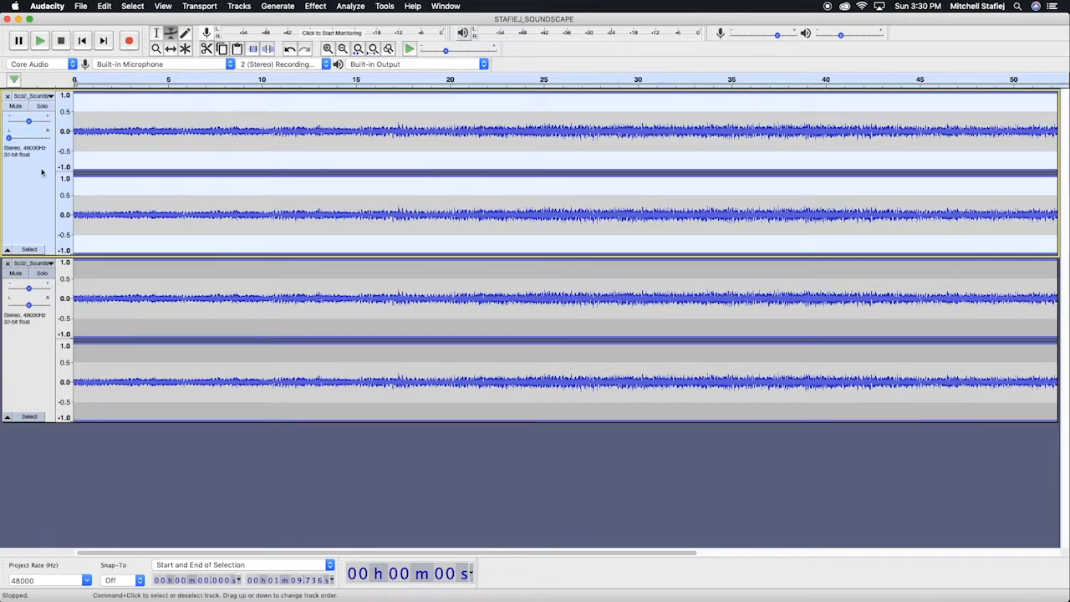
drag(10, 138, 32, 146)
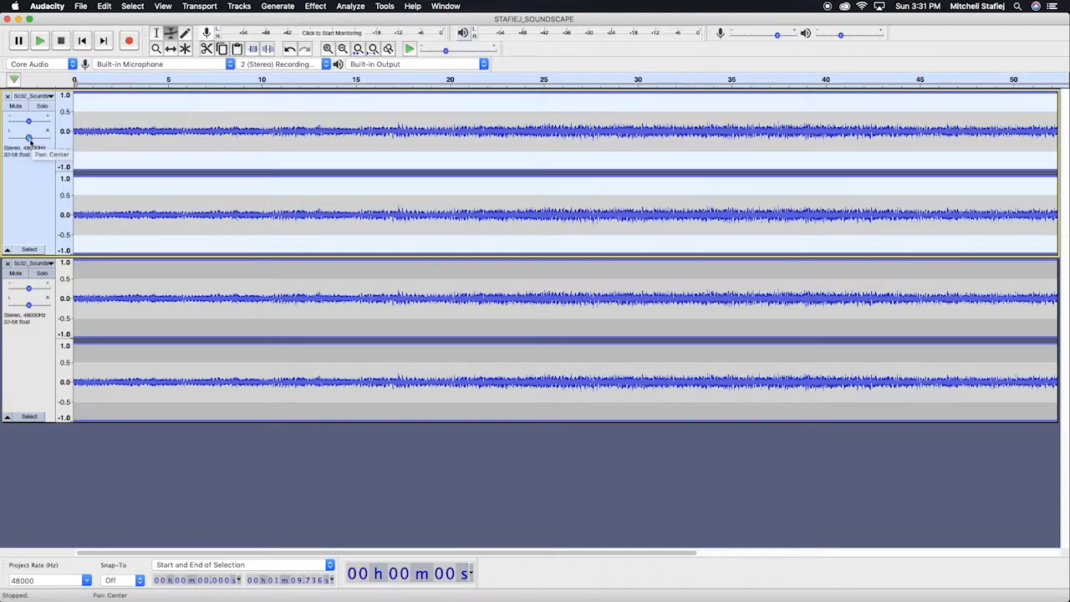
- Pan the upper track 100% left and the lower duplicate 100% right
click(171, 31)
drag(30, 138, 5, 140)
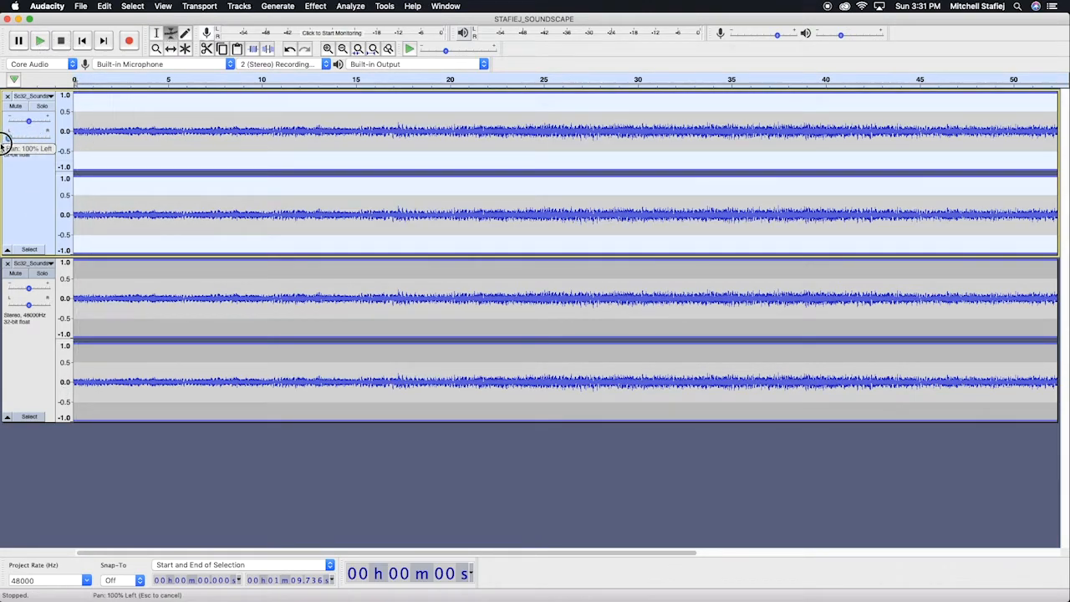
drag(28, 304, 56, 312)
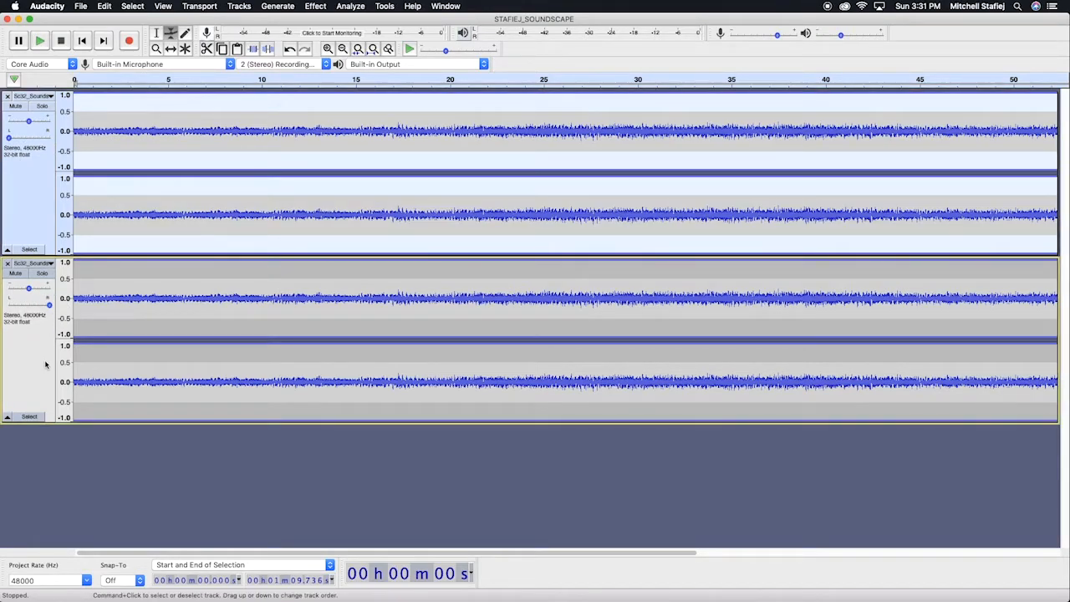
click(21, 349)
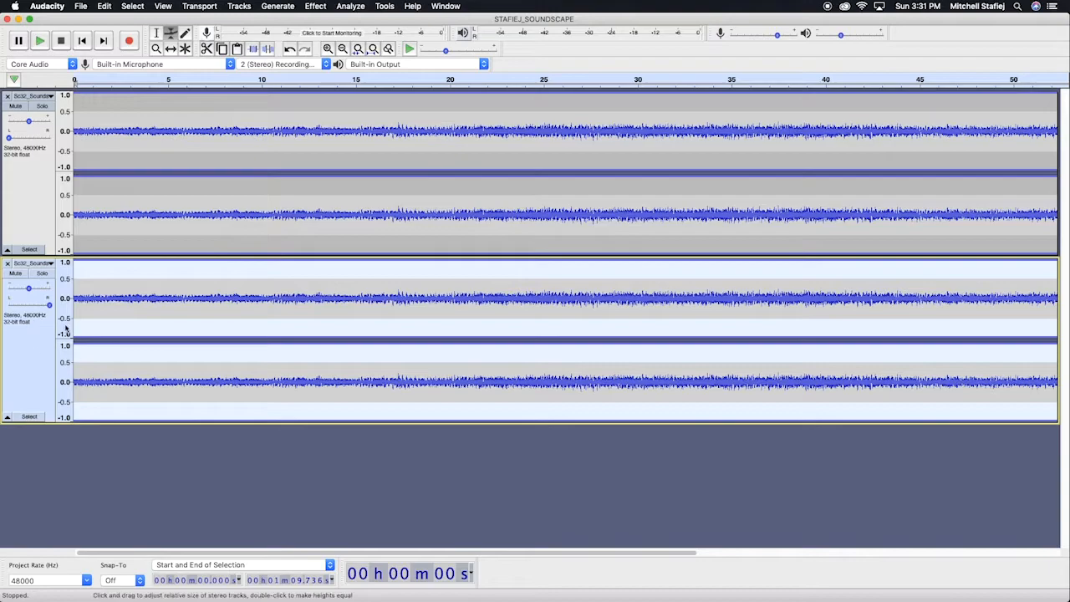
- Fade the upper track's envelope from full volume at the start to near silence at about 14 s
click(29, 249)
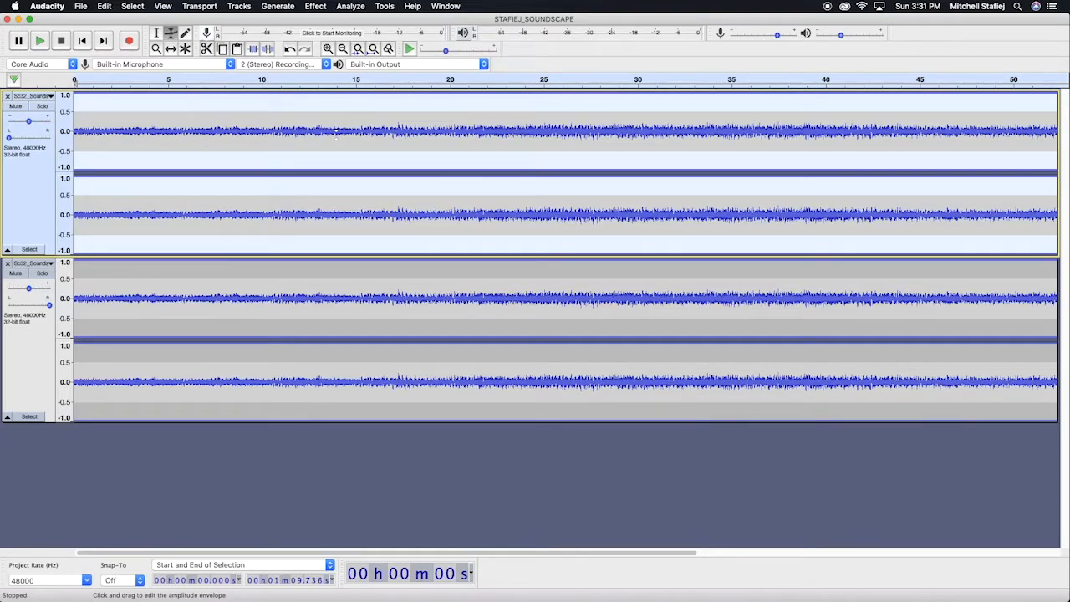
drag(336, 132, 336, 153)
drag(75, 131, 78, 173)
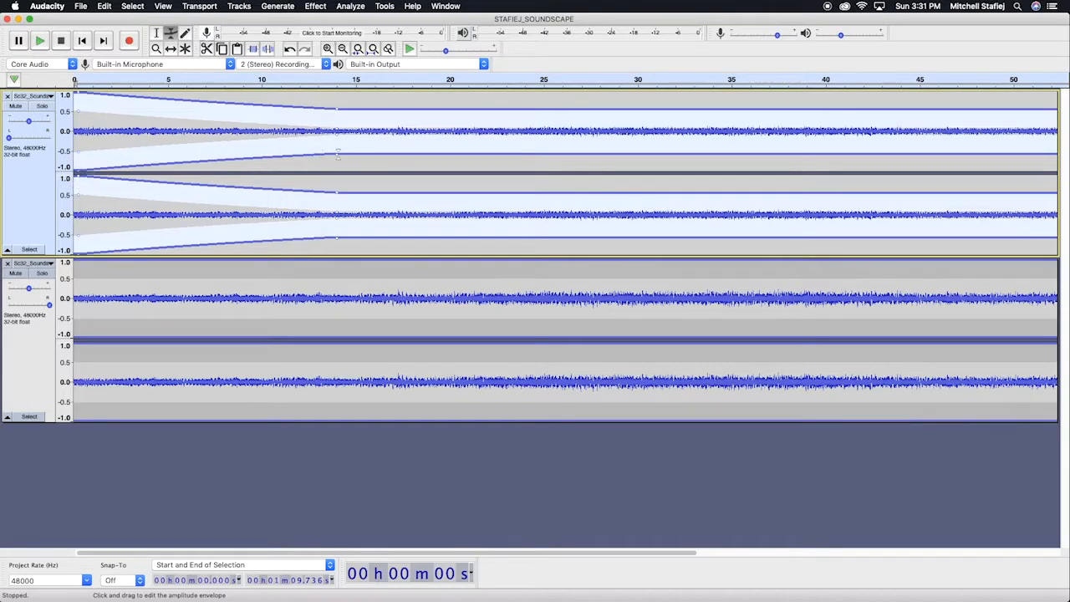
drag(336, 155, 332, 132)
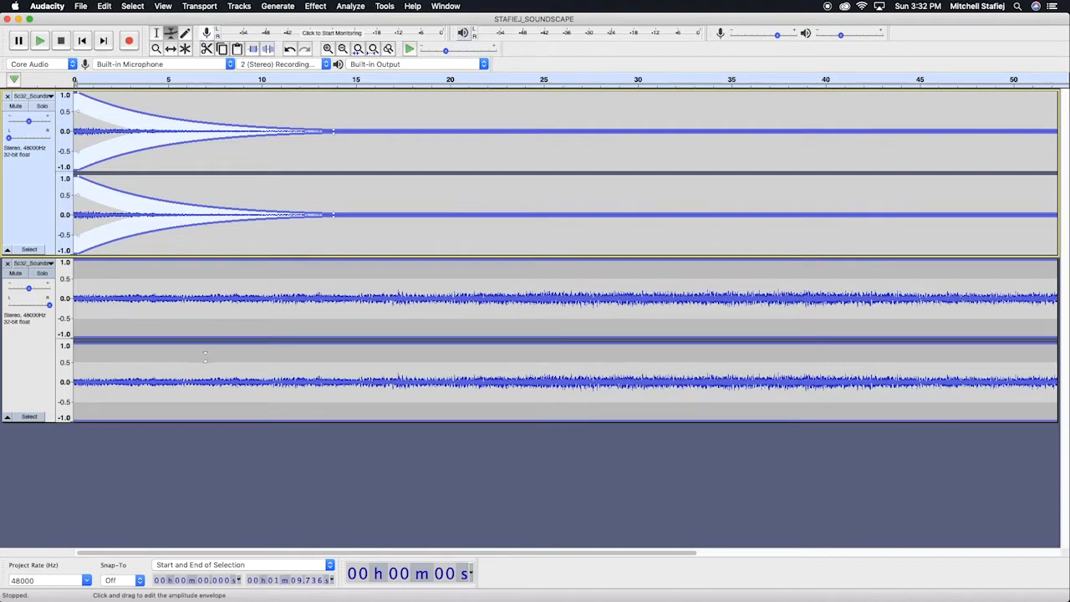
- Shape the lower track's envelope to rise from low volume at about 1 s to full volume at about 14 s
click(244, 316)
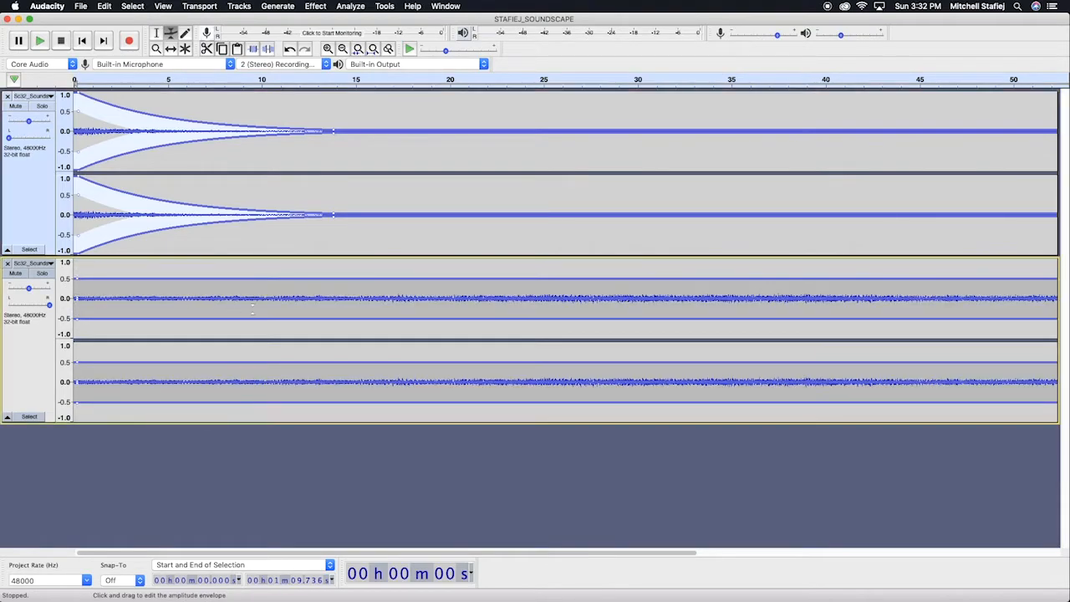
drag(336, 320, 333, 339)
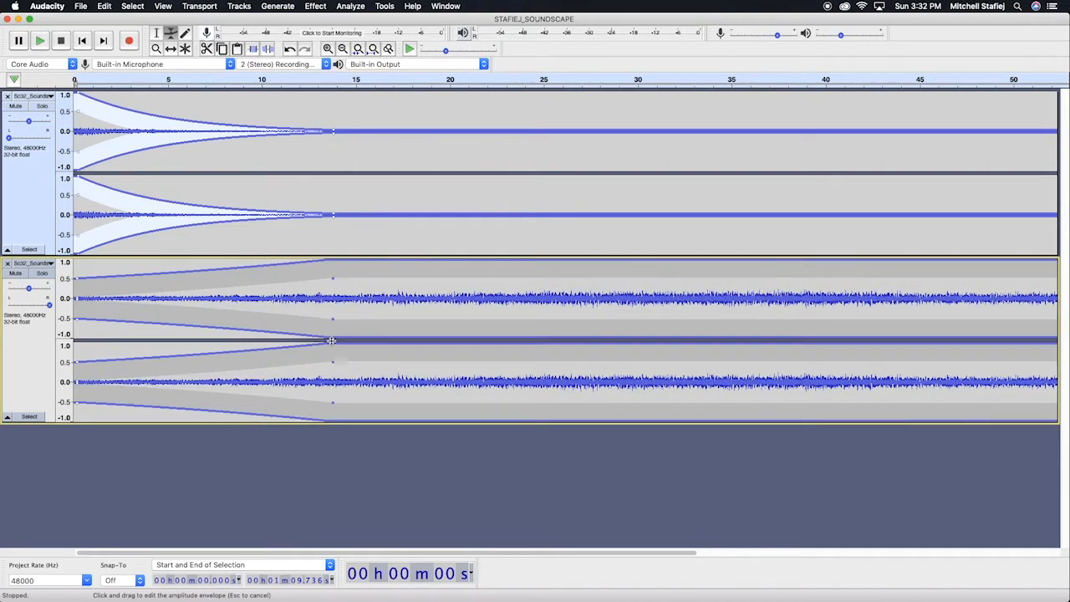
mouse_move(76, 314)
mouse_down()
mouse_move(79, 298)
mouse_move(98, 310)
mouse_up()
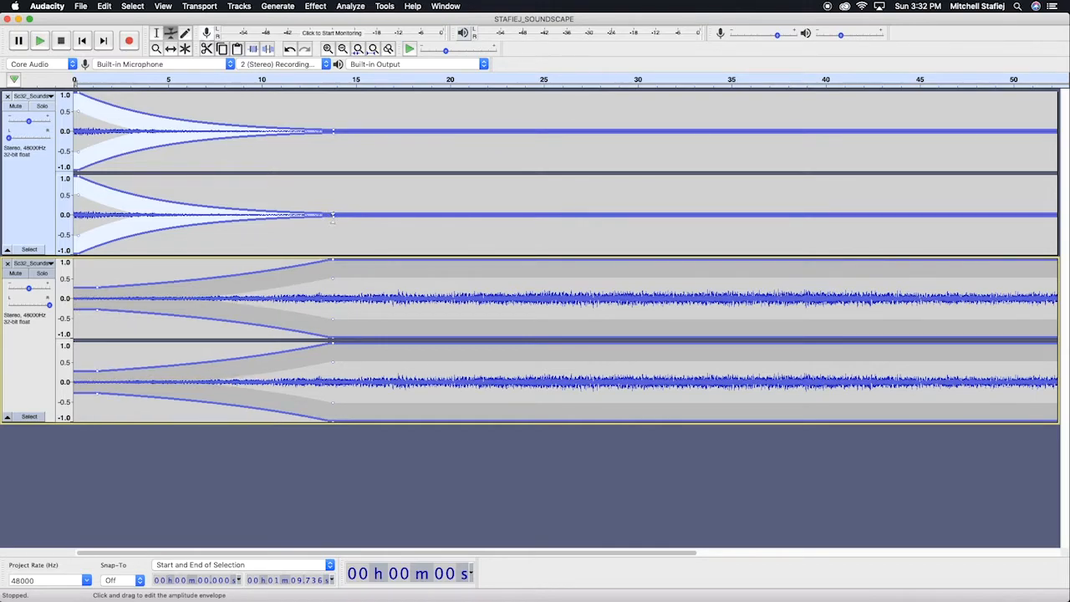
- Raise the upper track's envelope slightly above silence at about 14 s and back to full volume at about 26.5 s
drag(332, 216, 332, 220)
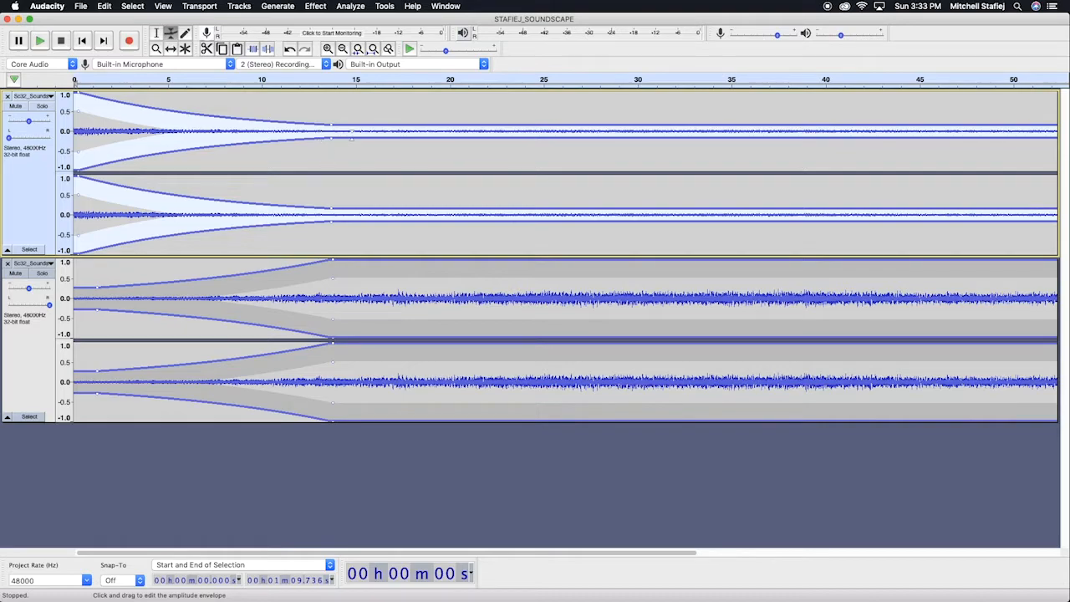
click(569, 137)
drag(569, 139, 570, 166)
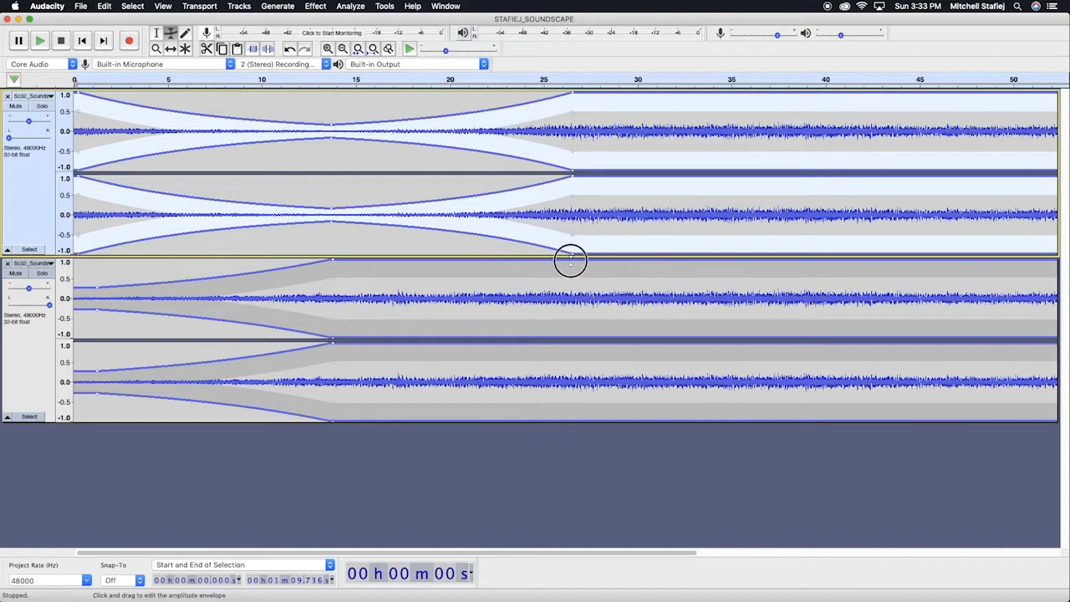
click(572, 261)
- Fade the lower track to low volume at about 26.5 s and smooth its envelope with points near 5, 10, 18 and 23 s
drag(571, 335, 571, 294)
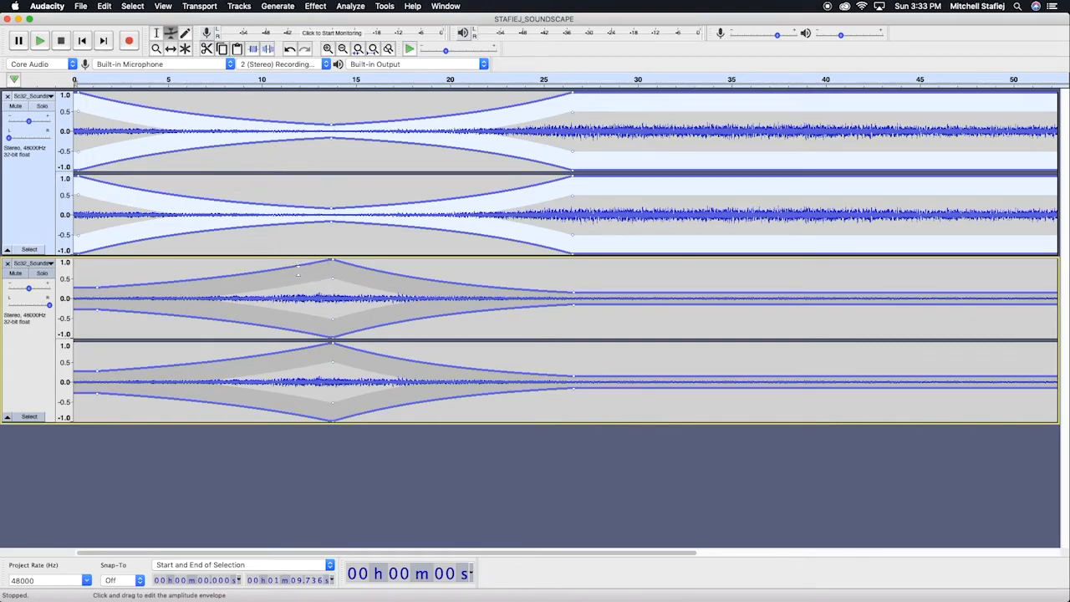
drag(284, 265, 284, 269)
drag(389, 267, 407, 270)
drag(282, 269, 259, 267)
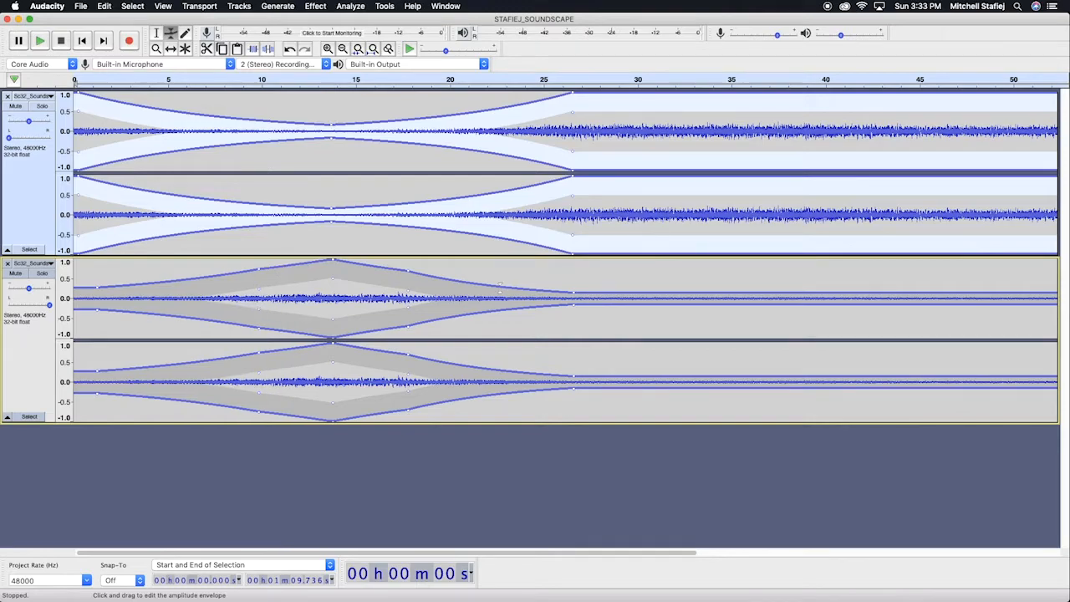
click(504, 283)
click(170, 315)
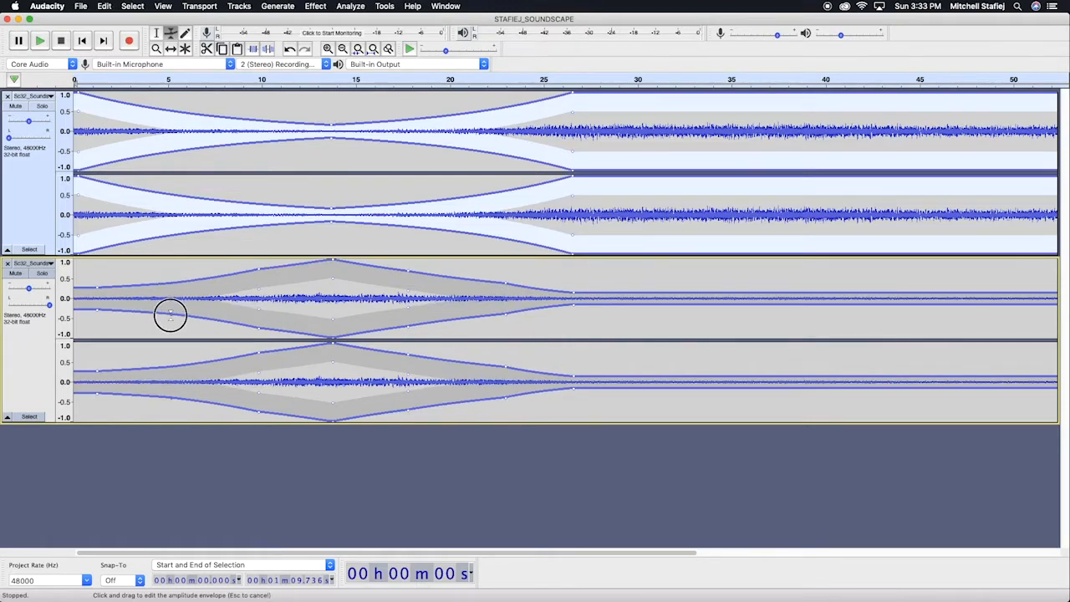